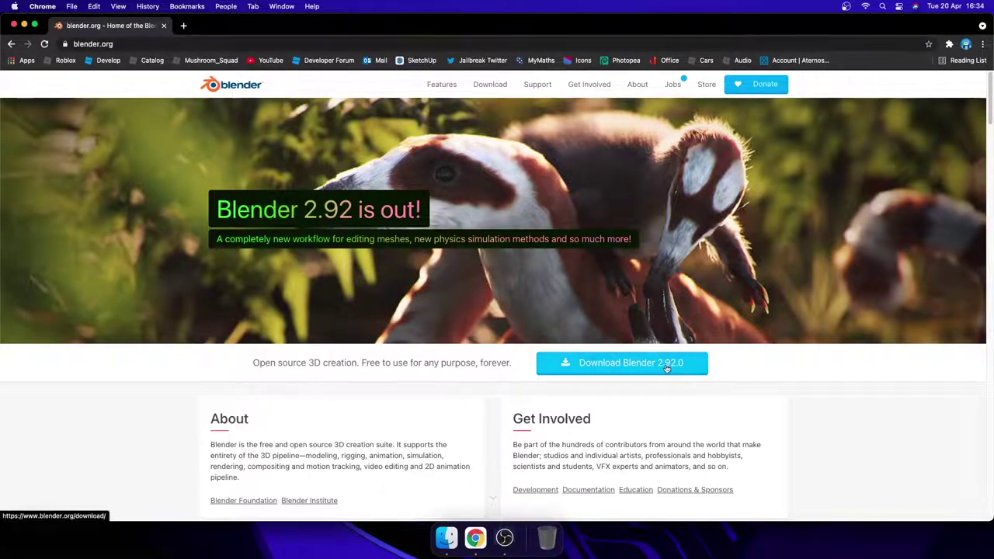
- Go to the blender.org download page for Blender 2.92.0 for macOS and scroll through it
{"action": "left_click", "coordinate": [626, 367]}
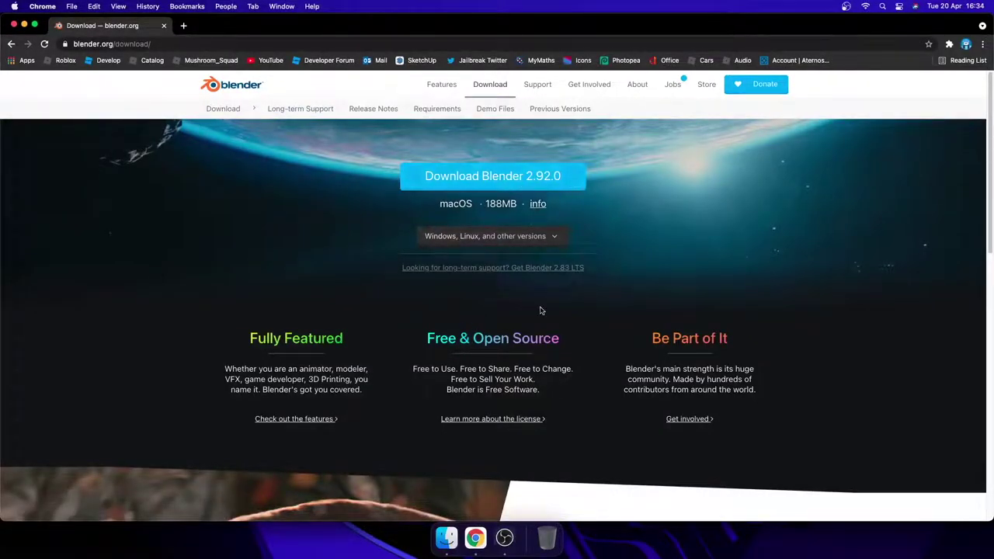
{"action": "scroll", "coordinate": [575, 240], "scroll_direction": "down", "scroll_amount": 5}
{"action": "scroll", "coordinate": [559, 248], "scroll_direction": "up", "scroll_amount": 5}
- Launch Blender 2.92.0 from Spotlight full screen and dismiss the splash screen
{"action": "key", "text": "super+space"}
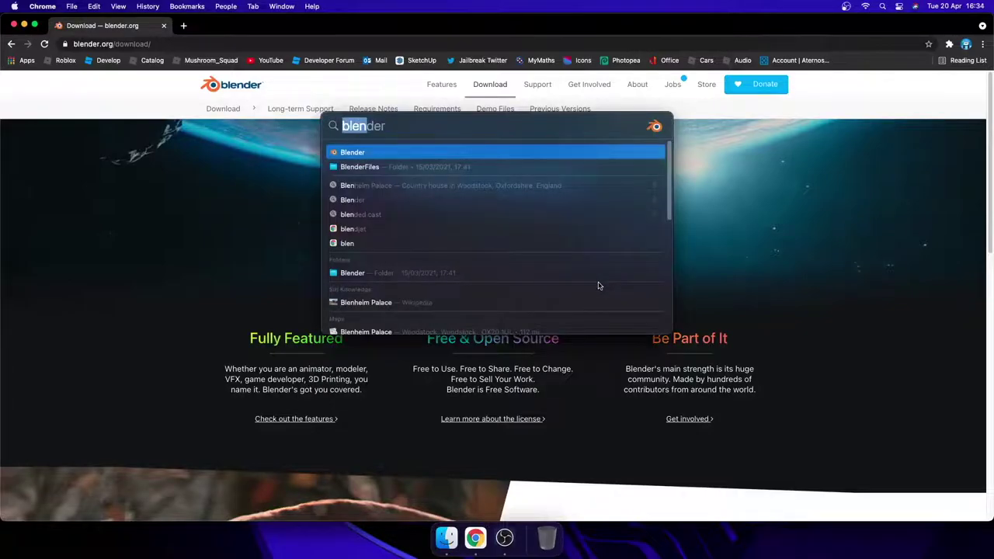
{"action": "key", "text": "Return"}
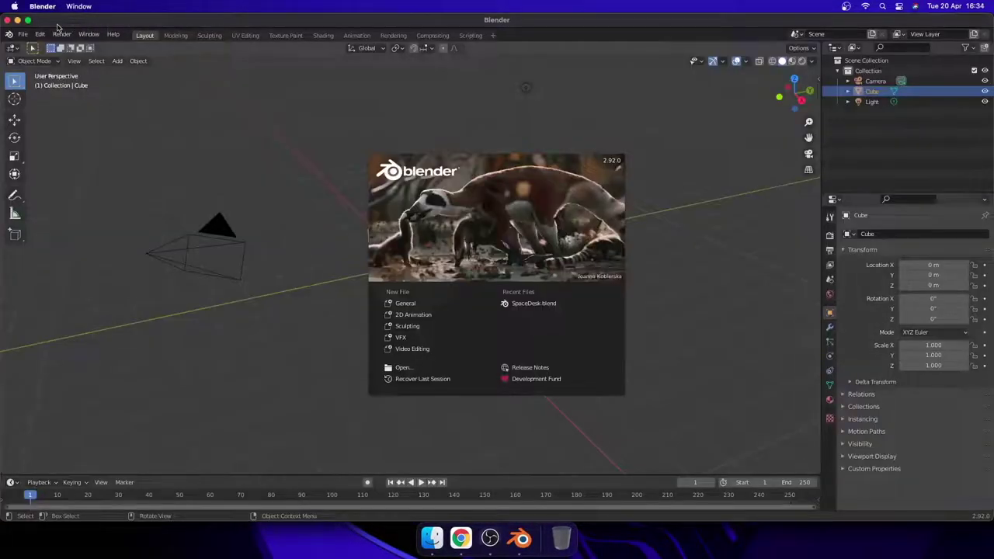
{"action": "left_click", "coordinate": [28, 20]}
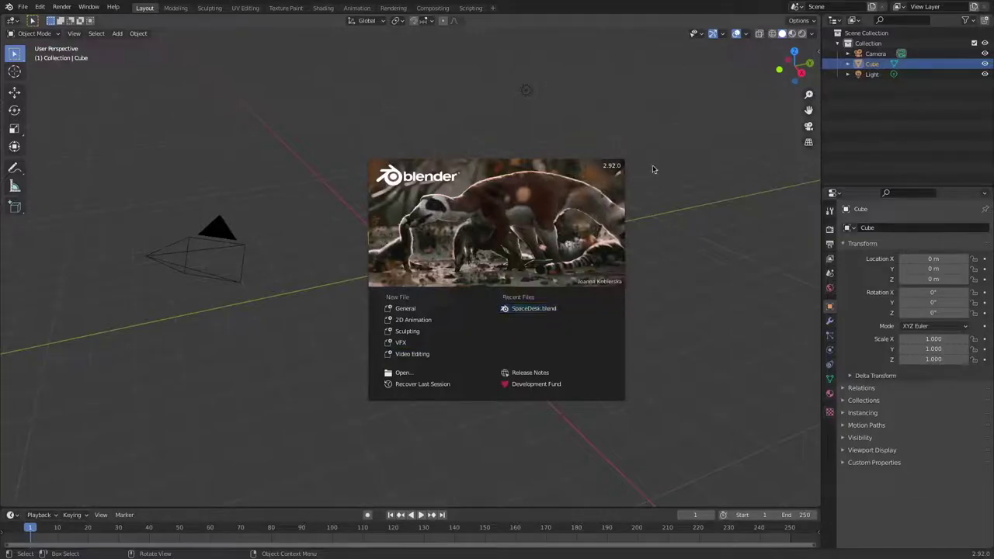
{"action": "left_click", "coordinate": [658, 190]}
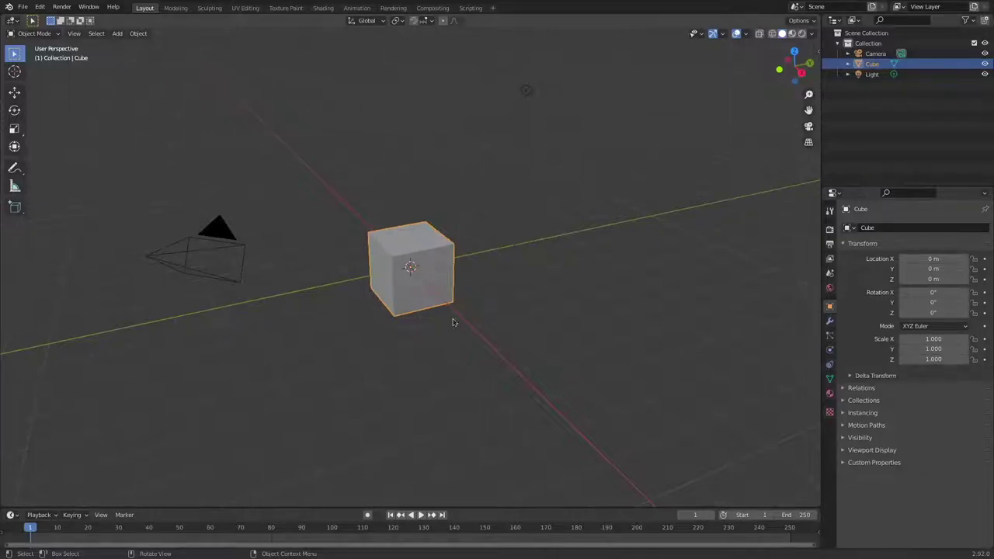
{"action": "left_click", "coordinate": [39, 7]}
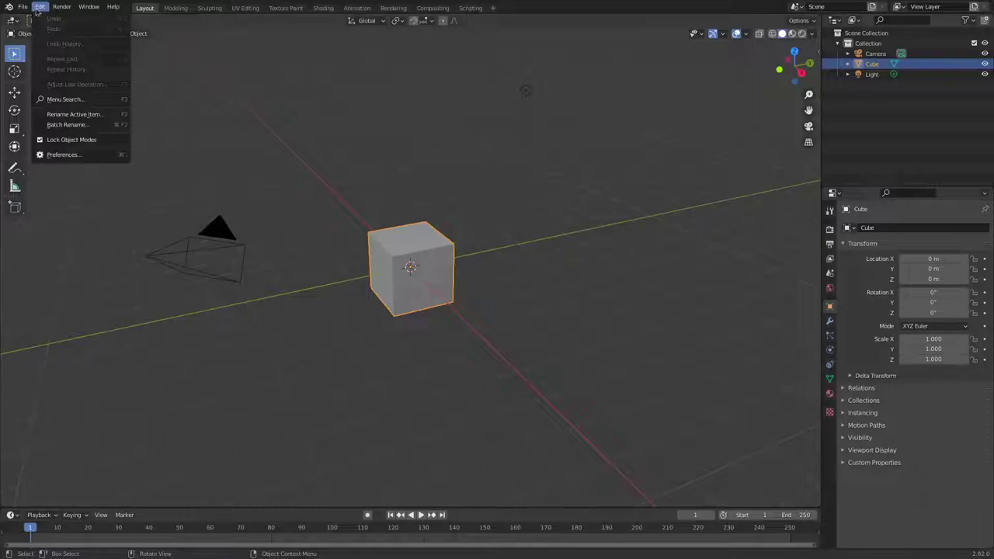
{"action": "left_click", "coordinate": [77, 155]}
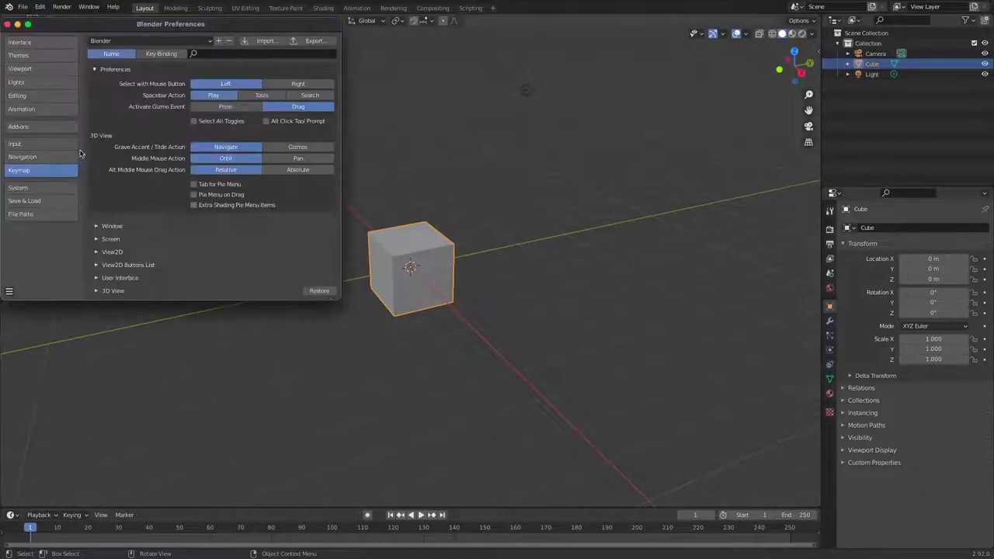
{"action": "left_click_drag", "start_coordinate": [165, 31], "coordinate": [363, 73]}
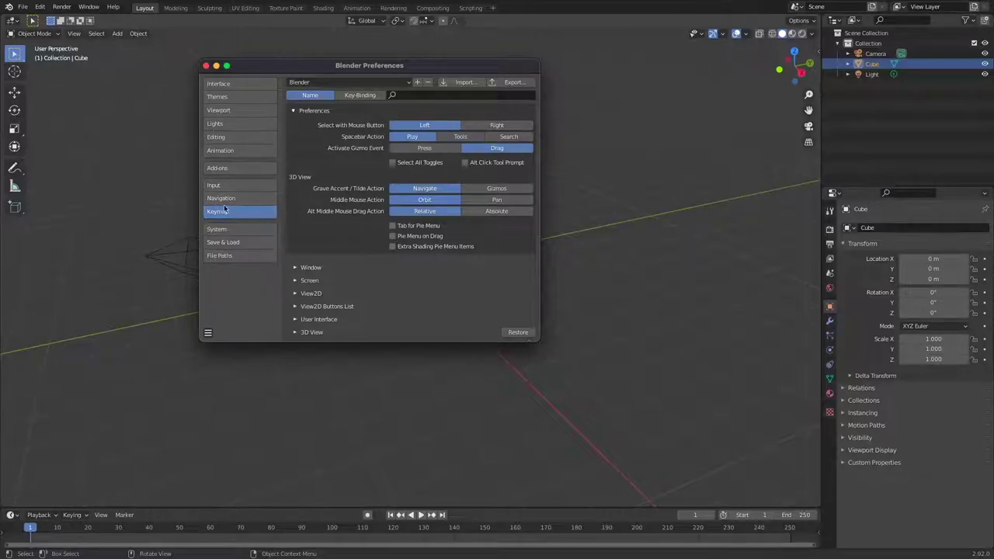
{"action": "left_click", "coordinate": [437, 96]}
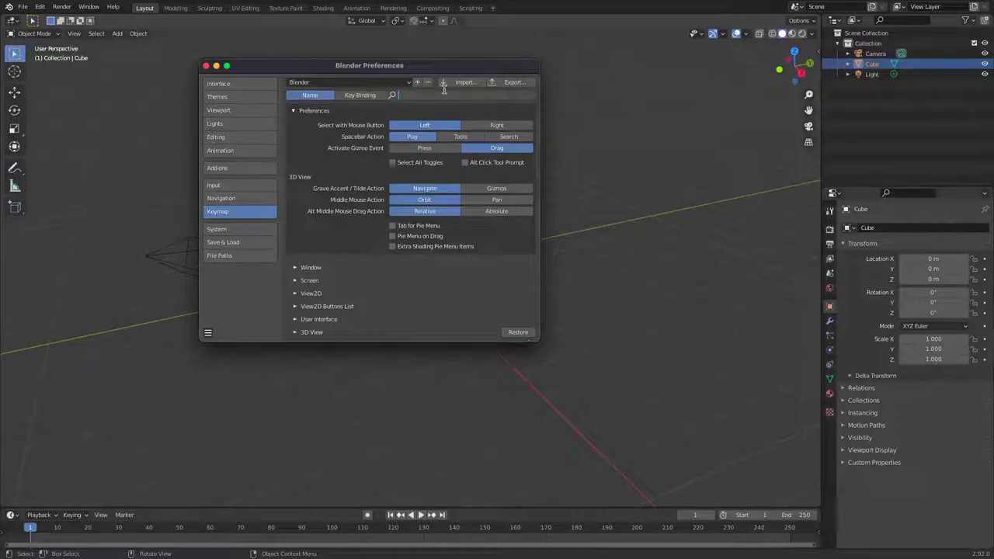
{"action": "type", "text": "fly"}
{"action": "key", "text": "Return"}
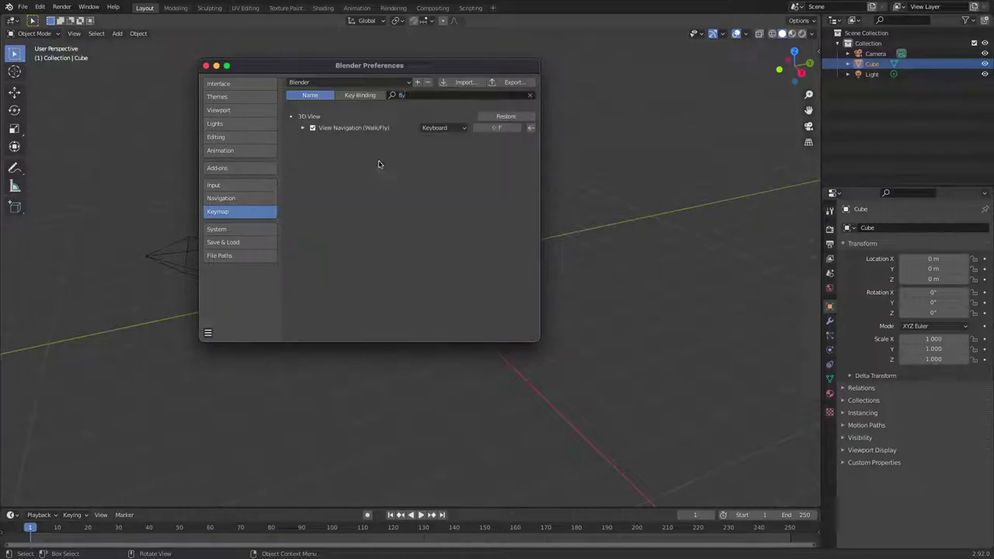
{"action": "left_click", "coordinate": [498, 129]}
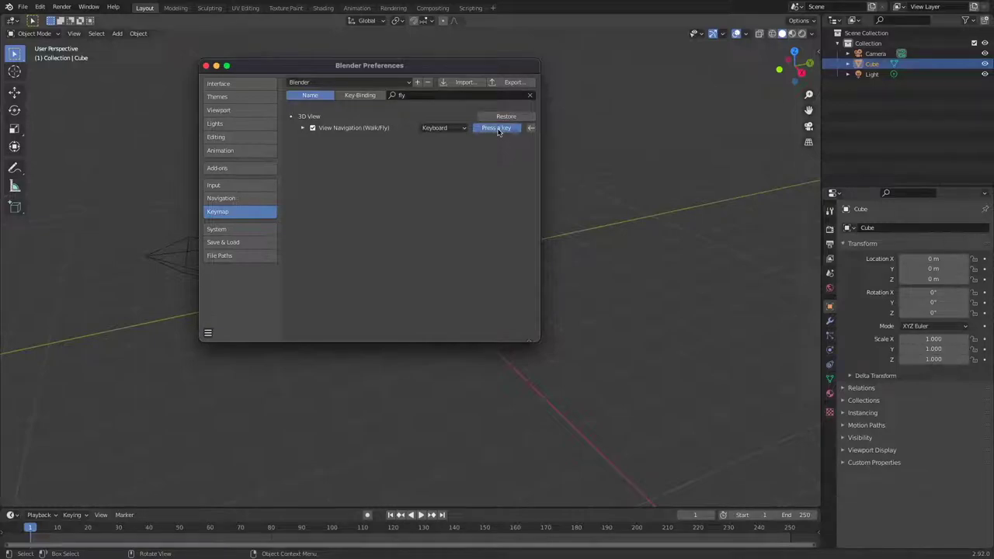
{"action": "key", "text": "shift+f"}
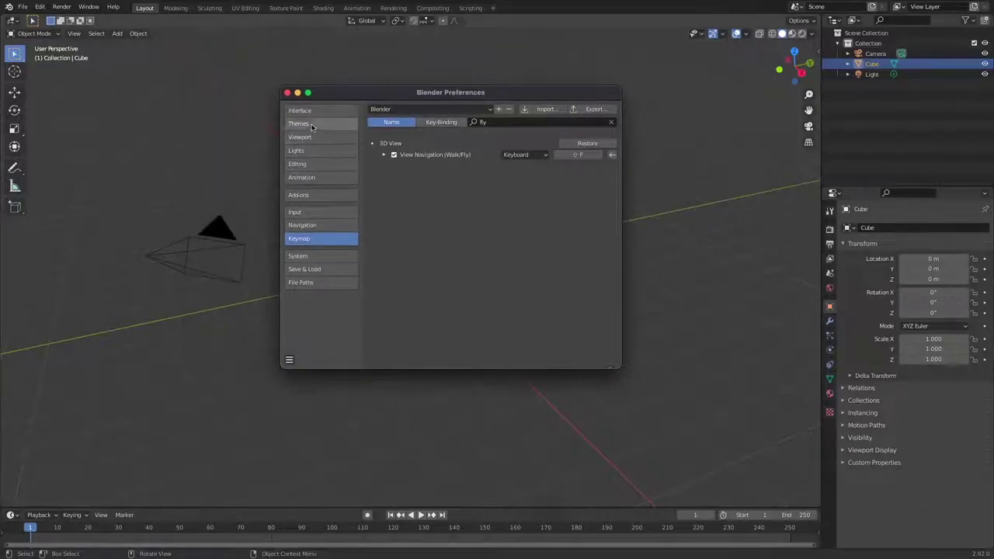
{"action": "left_click", "coordinate": [288, 92]}
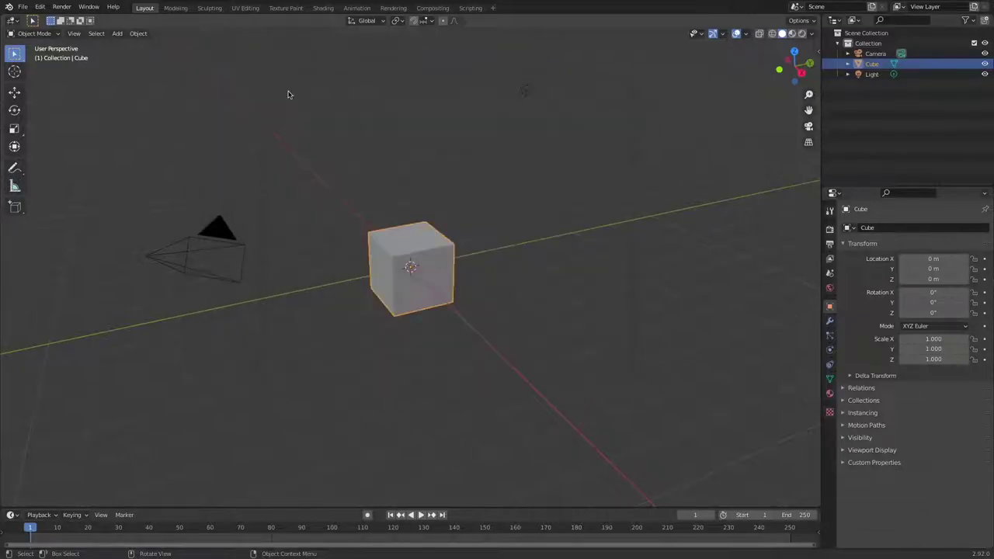
- Deselect the cube and view it from the side, top and below, then return to perspective
{"action": "left_click", "coordinate": [319, 163]}
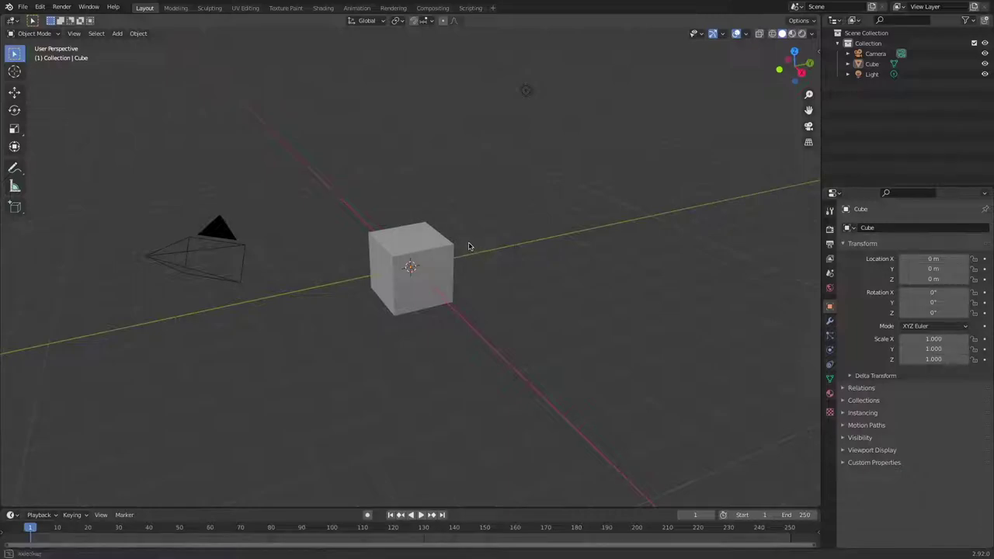
{"action": "middle_click_drag", "start_coordinate": [468, 246], "coordinate": [496, 242]}
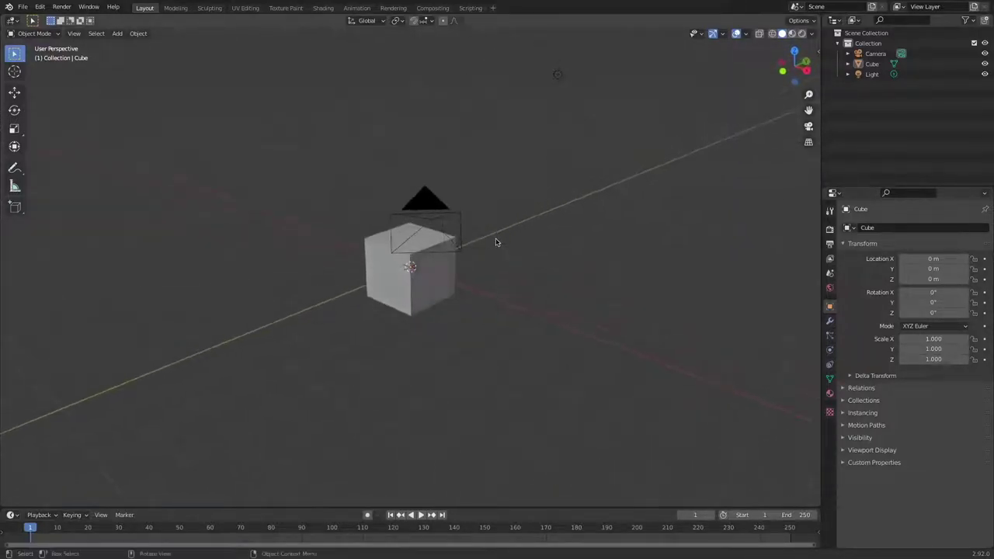
{"action": "left_click", "coordinate": [806, 70]}
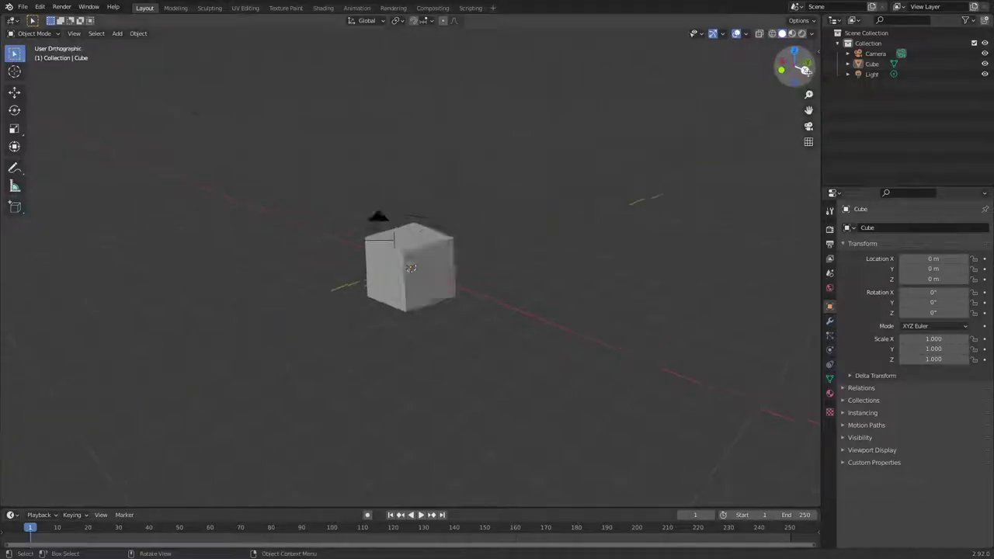
{"action": "left_click", "coordinate": [794, 51]}
{"action": "left_click", "coordinate": [794, 66]}
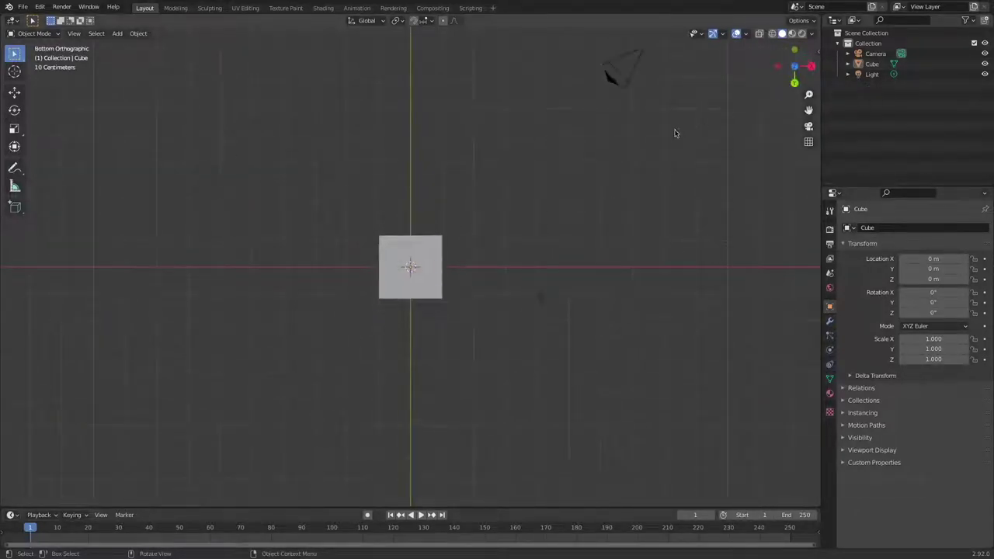
{"action": "middle_click_drag", "start_coordinate": [554, 205], "coordinate": [490, 349]}
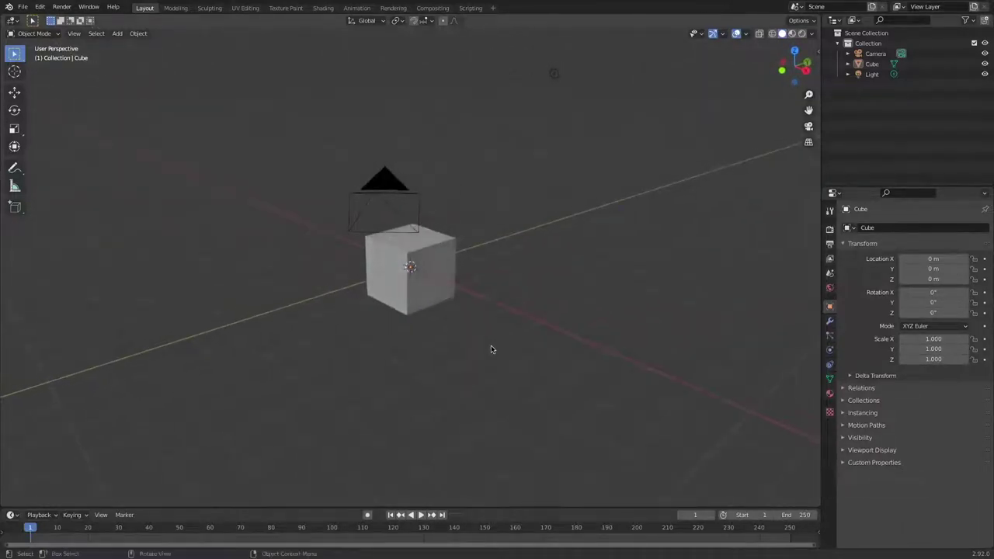
- Zoom in and out and orbit around the cube in perspective view
{"action": "scroll", "coordinate": [504, 312], "scroll_direction": "down", "scroll_amount": 5}
{"action": "scroll", "coordinate": [504, 312], "scroll_direction": "up", "scroll_amount": 7}
{"action": "scroll", "coordinate": [503, 312], "scroll_direction": "down", "scroll_amount": 2}
{"action": "scroll", "coordinate": [505, 311], "scroll_direction": "down", "scroll_amount": 3}
{"action": "middle_click_drag", "start_coordinate": [505, 308], "coordinate": [616, 305]}
{"action": "scroll", "coordinate": [630, 308], "scroll_direction": "down", "scroll_amount": 2}
{"action": "scroll", "coordinate": [629, 309], "scroll_direction": "up", "scroll_amount": 6}
{"action": "scroll", "coordinate": [628, 309], "scroll_direction": "down", "scroll_amount": 3}
{"action": "scroll", "coordinate": [599, 292], "scroll_direction": "up", "scroll_amount": 2}
{"action": "scroll", "coordinate": [598, 292], "scroll_direction": "down", "scroll_amount": 3}
- Orbit to look down on the cube with the camera sitting to its left
{"action": "middle_click_drag", "start_coordinate": [582, 295], "coordinate": [470, 293]}
{"action": "scroll", "coordinate": [471, 295], "scroll_direction": "down", "scroll_amount": 2}
{"action": "scroll", "coordinate": [470, 296], "scroll_direction": "up", "scroll_amount": 3}
{"action": "scroll", "coordinate": [448, 260], "scroll_direction": "up", "scroll_amount": 2}
{"action": "middle_click_drag", "start_coordinate": [508, 271], "coordinate": [478, 276]}
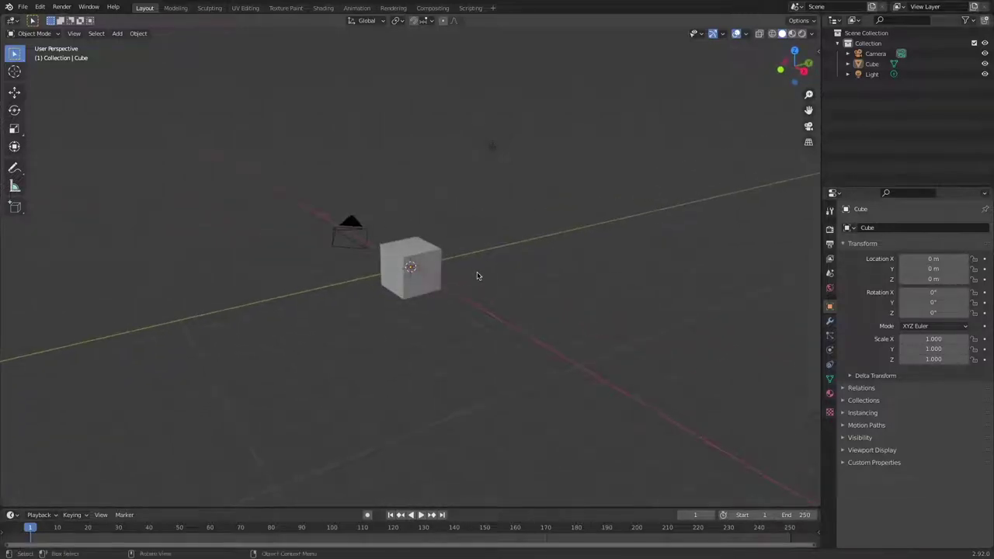
{"action": "key", "text": "shift+grave"}
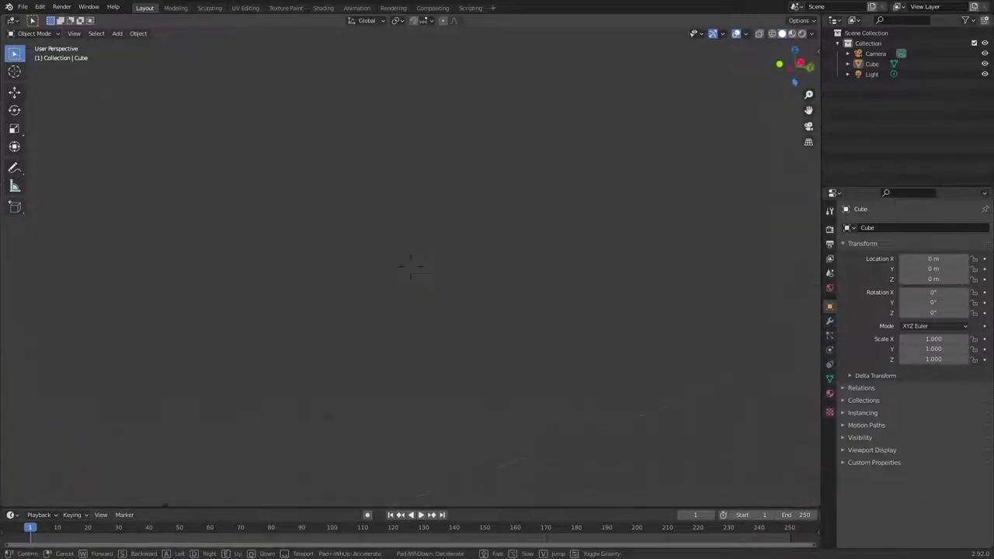
{"action": "key", "text": "w"}
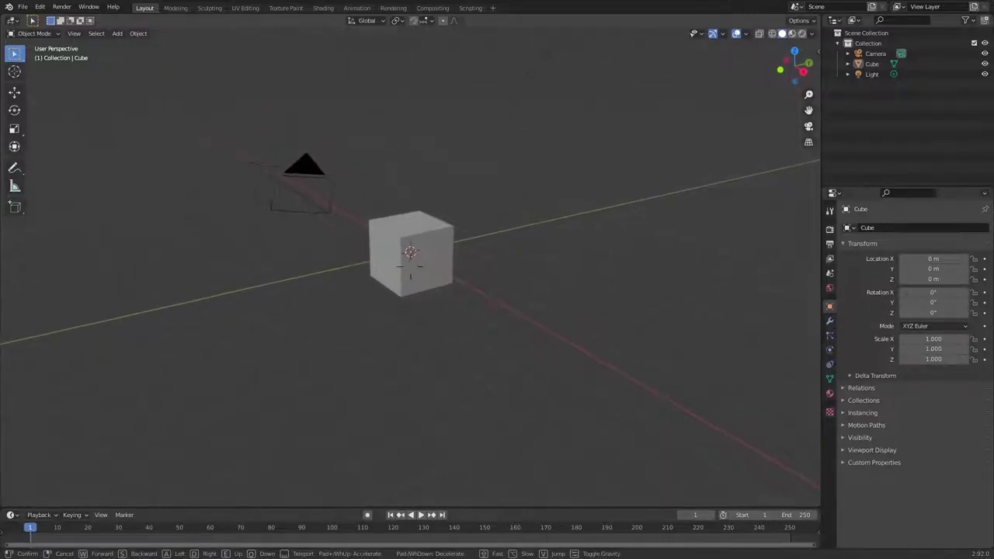
{"action": "key", "text": "w"}
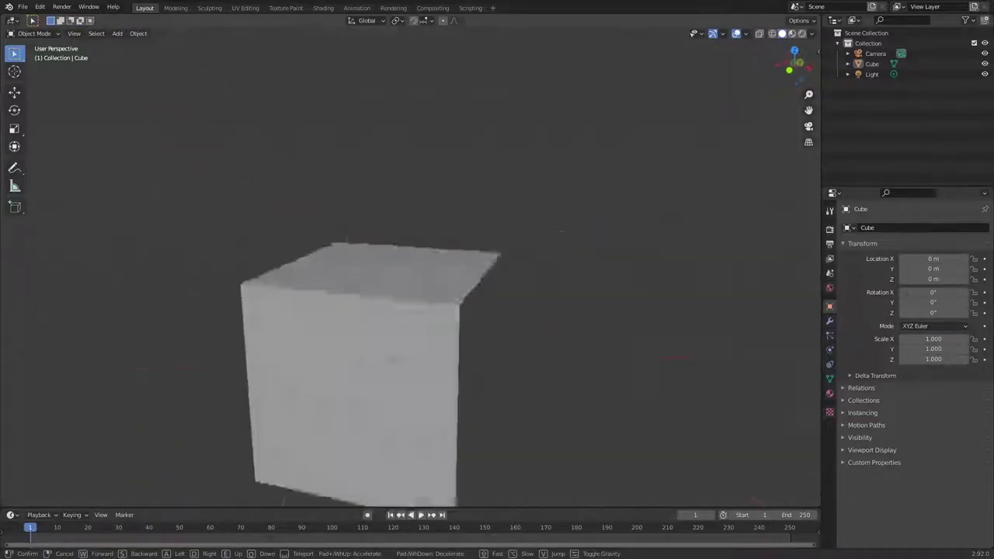
{"action": "key", "text": "s"}
{"action": "key", "text": "w"}
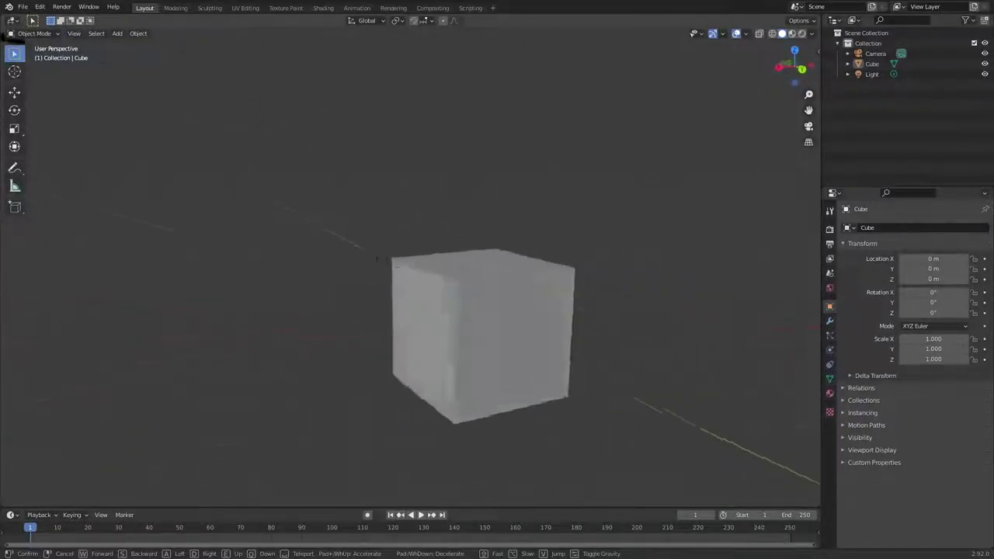
{"action": "key", "text": "s"}
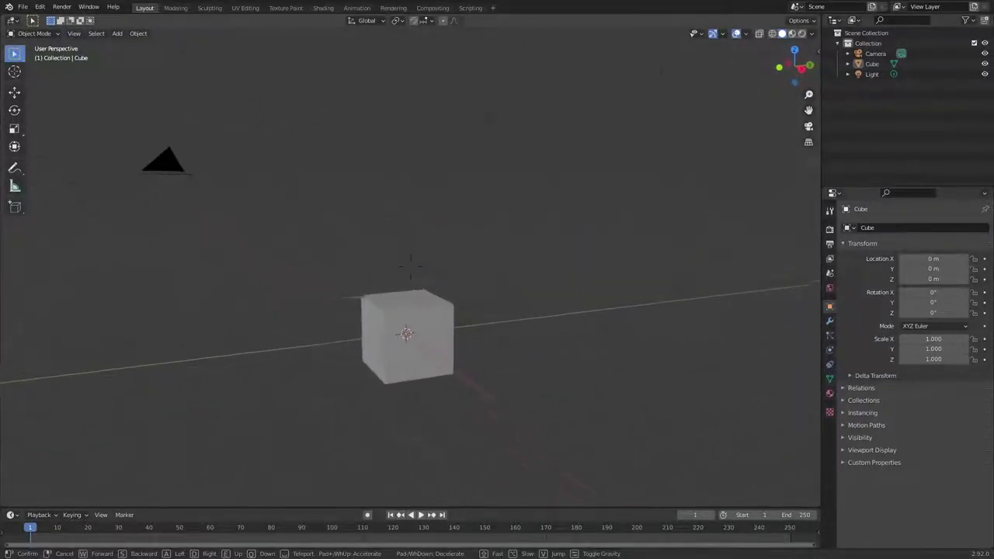
{"action": "key", "text": "w"}
{"action": "key", "text": "s"}
{"action": "key", "text": "Escape"}
{"action": "key", "text": "shift+grave"}
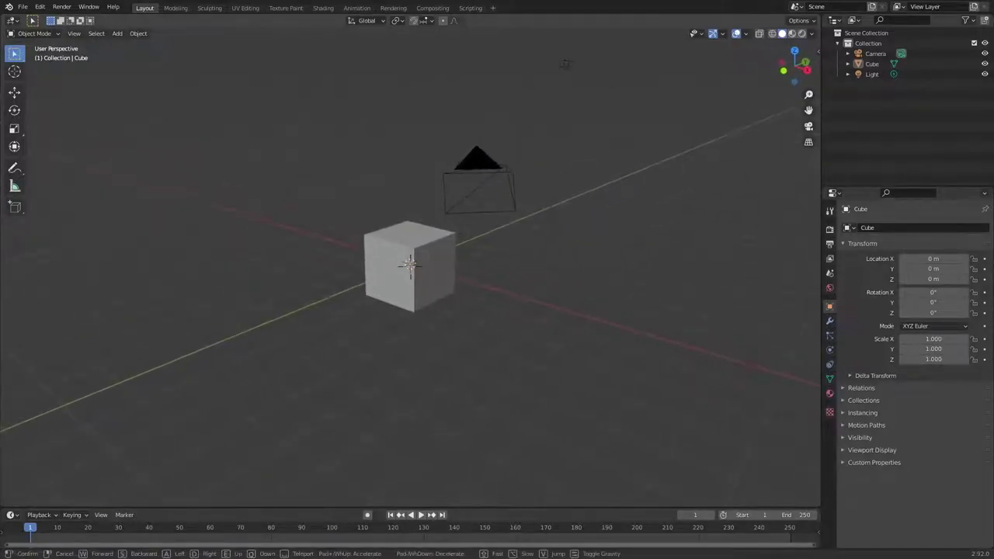
{"action": "key", "text": "Return"}
{"action": "mouse_move", "coordinate": [445, 253]}
{"action": "middle_mouse_down"}
{"action": "mouse_move", "coordinate": [428, 259]}
{"action": "mouse_move", "coordinate": [460, 256]}
{"action": "middle_mouse_up"}
{"action": "key", "text": "shift+grave"}
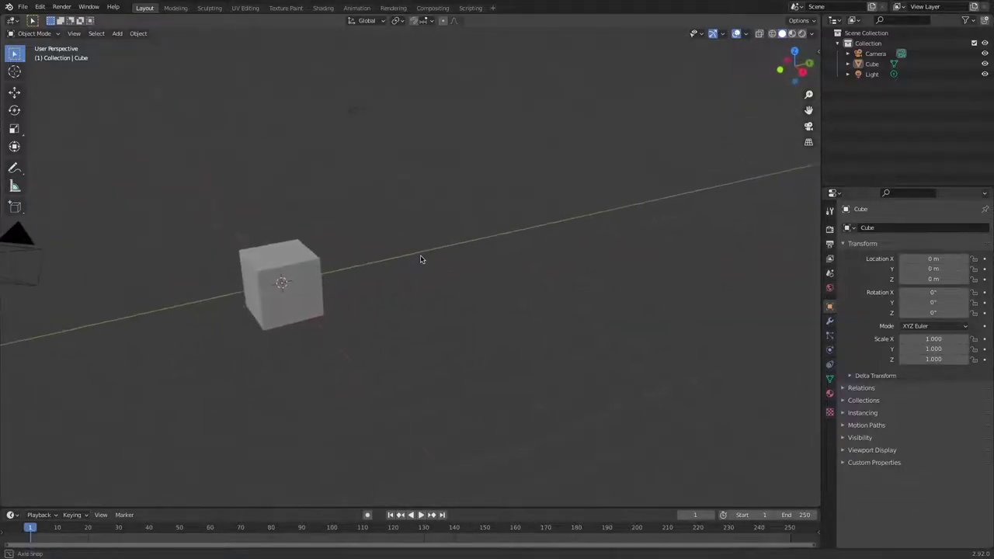
{"action": "key", "text": "w"}
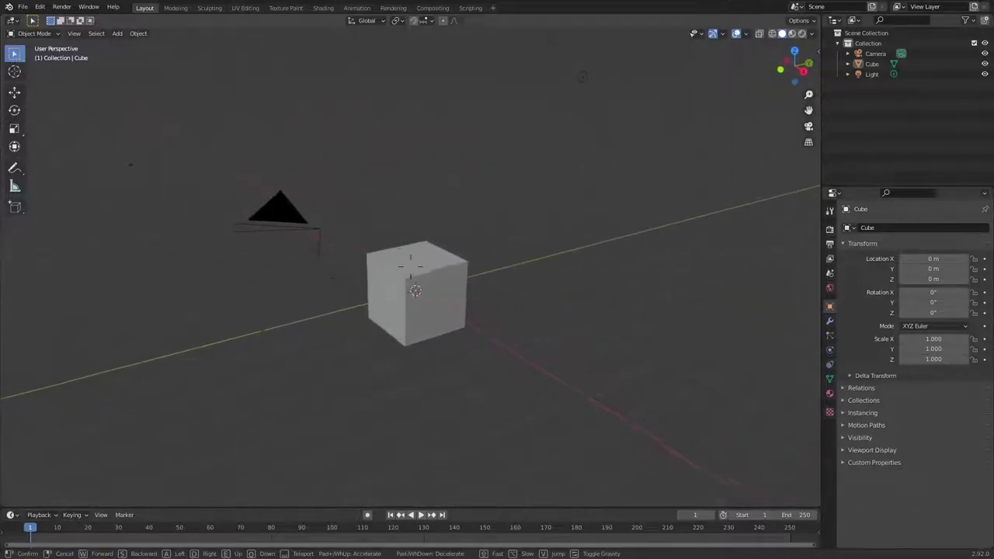
{"action": "key", "text": "Return"}
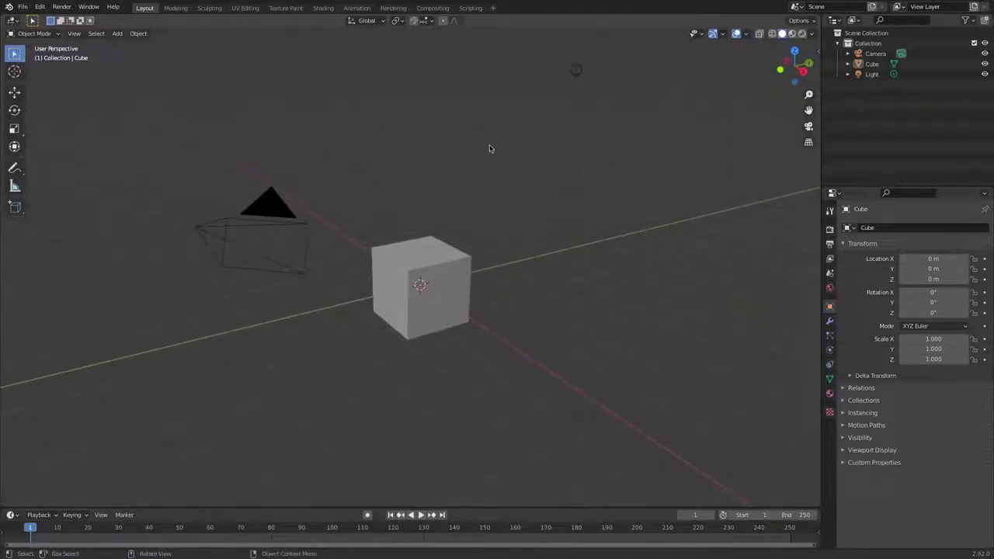
- Delete the light and the camera, then select the remaining cube
{"action": "left_click", "coordinate": [573, 72]}
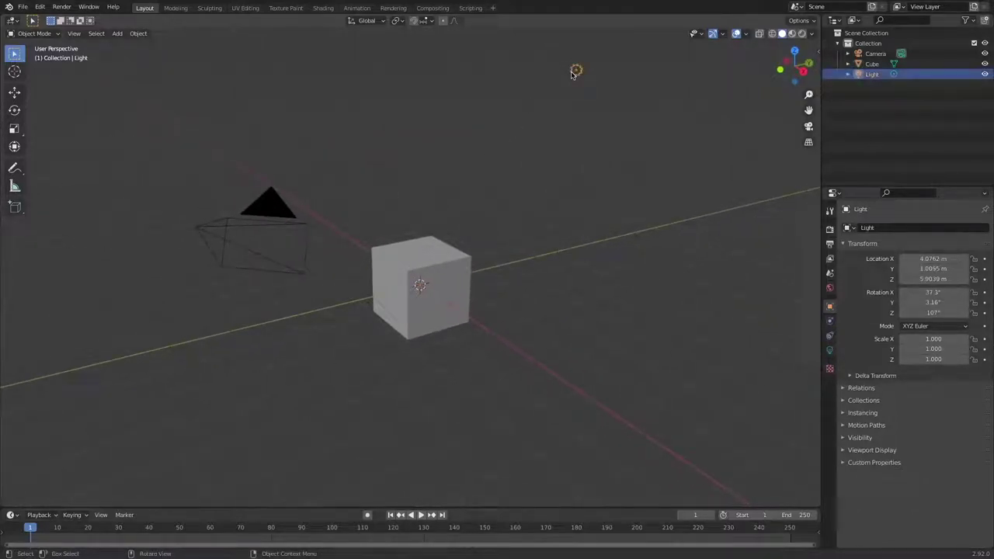
{"action": "key", "text": "Delete"}
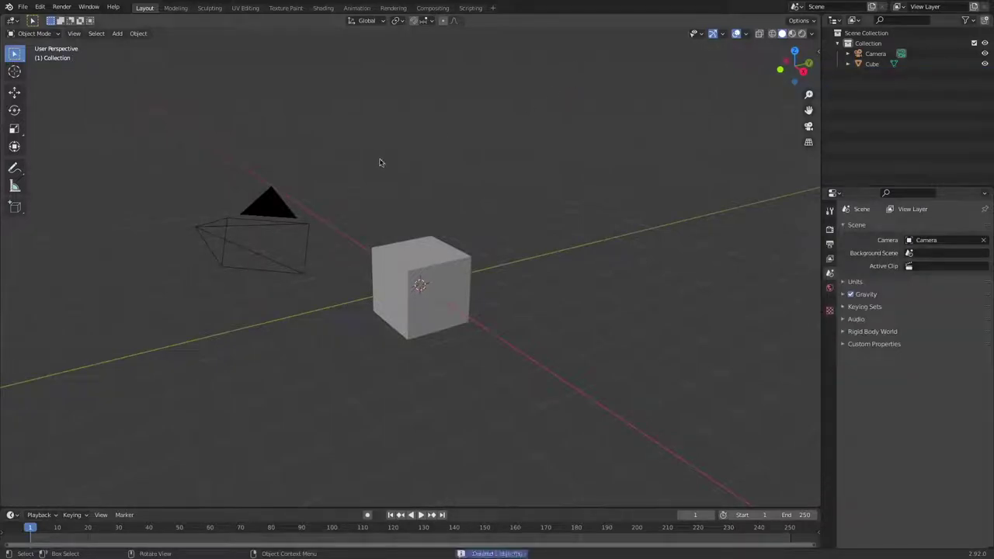
{"action": "left_click", "coordinate": [300, 230]}
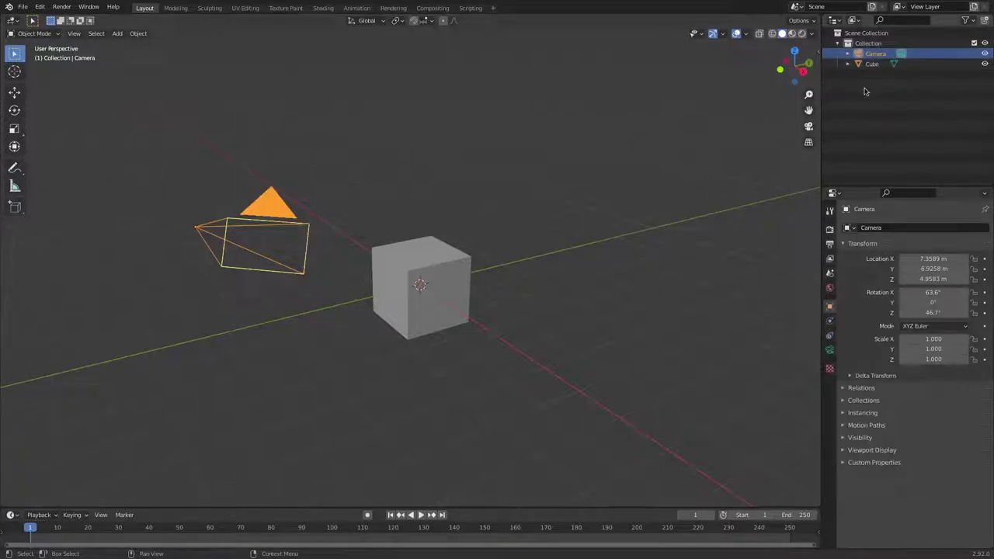
{"action": "key", "text": "Delete"}
{"action": "left_click", "coordinate": [873, 52]}
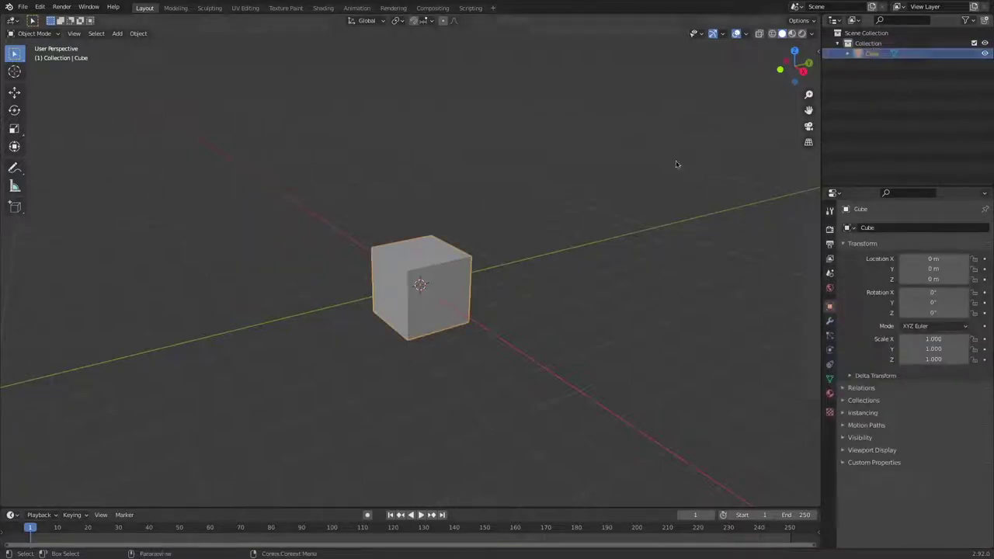
{"action": "left_click", "coordinate": [439, 293]}
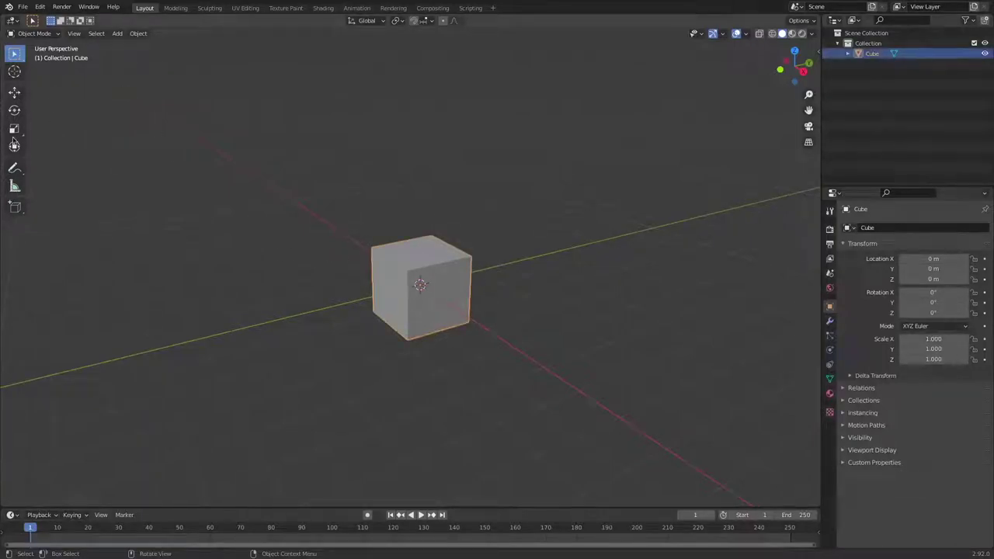
- Slide the cube along Y to Y 0.13757 m, Z 0.40154 m, then deselect it
{"action": "left_click", "coordinate": [14, 92]}
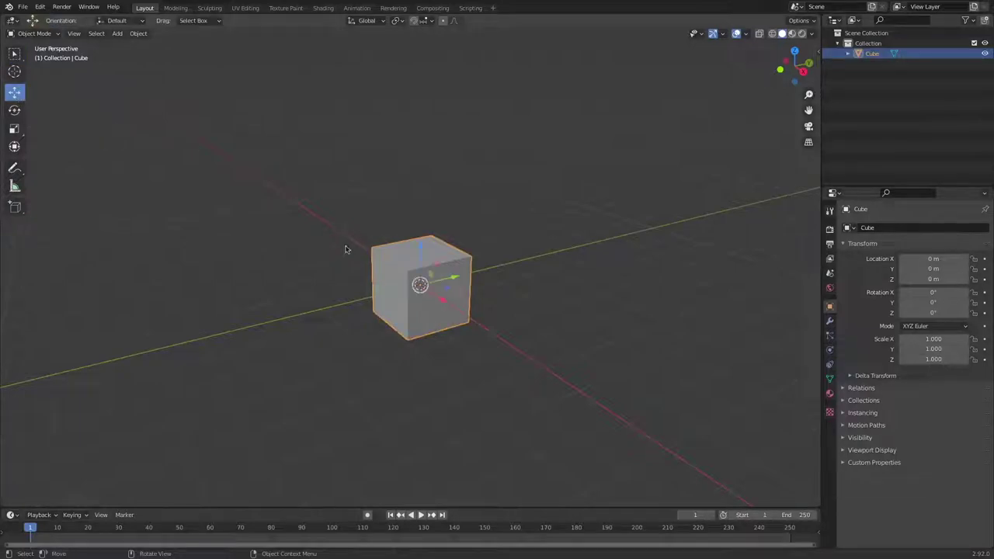
{"action": "left_click_drag", "start_coordinate": [445, 274], "coordinate": [494, 247]}
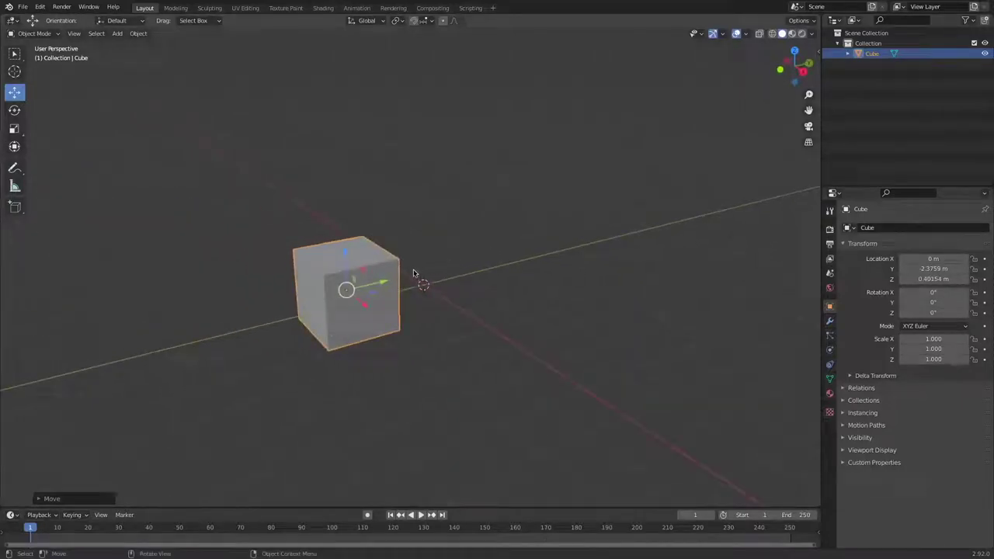
{"action": "left_click_drag", "start_coordinate": [385, 281], "coordinate": [466, 263]}
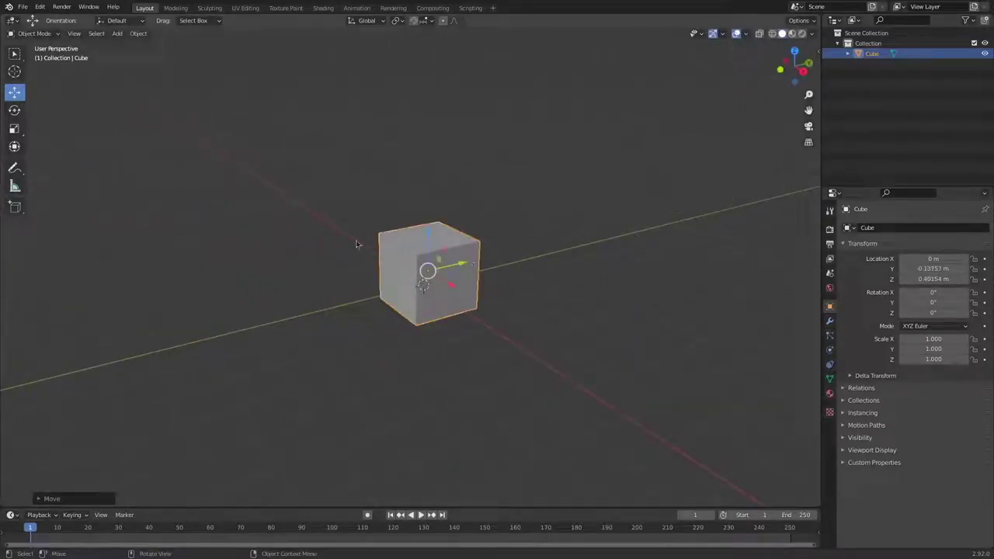
{"action": "left_click", "coordinate": [290, 135]}
{"action": "left_click", "coordinate": [14, 110]}
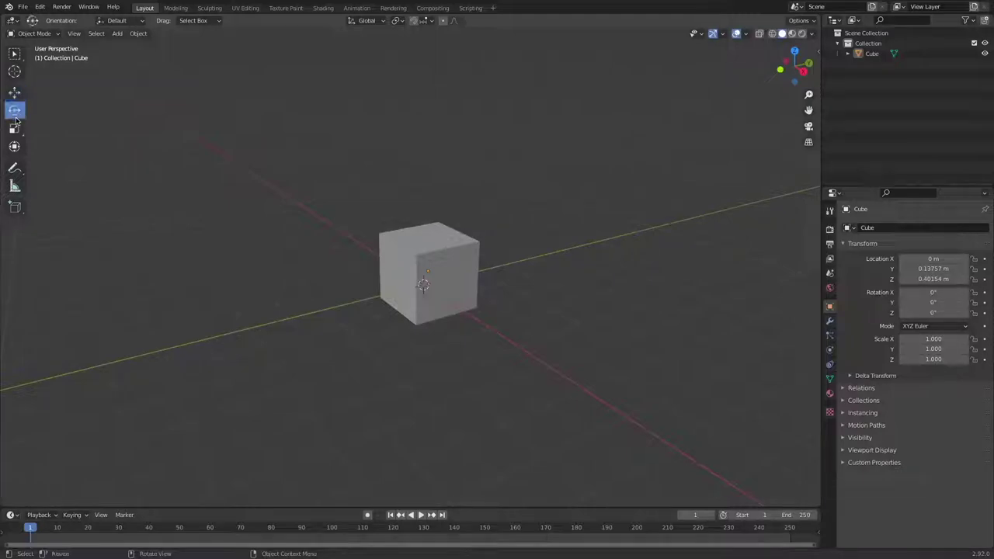
{"action": "left_click", "coordinate": [404, 246]}
{"action": "mouse_move", "coordinate": [444, 292]}
{"action": "left_mouse_down"}
{"action": "mouse_move", "coordinate": [436, 304]}
{"action": "mouse_move", "coordinate": [435, 288]}
{"action": "left_mouse_up"}
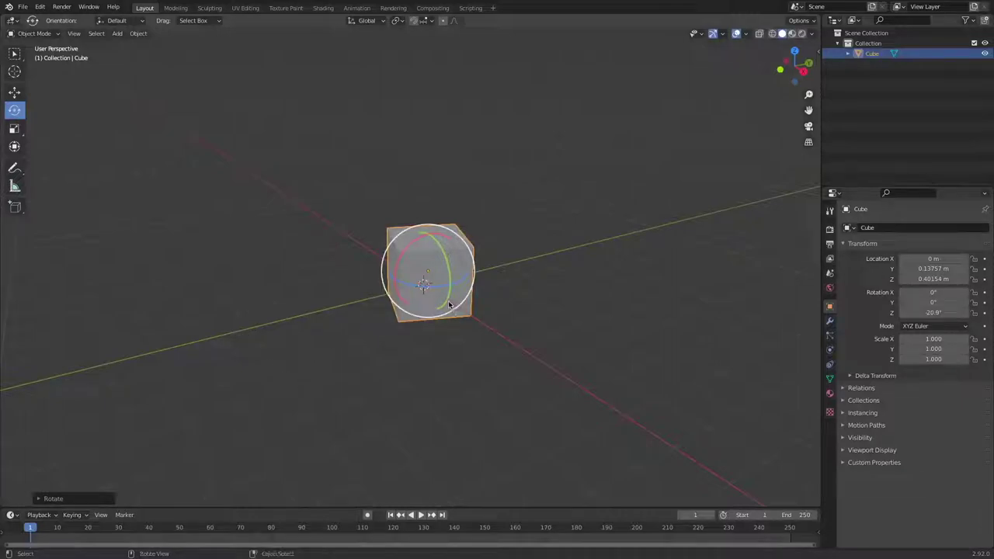
{"action": "key", "text": "ctrl+z"}
{"action": "left_click", "coordinate": [13, 128]}
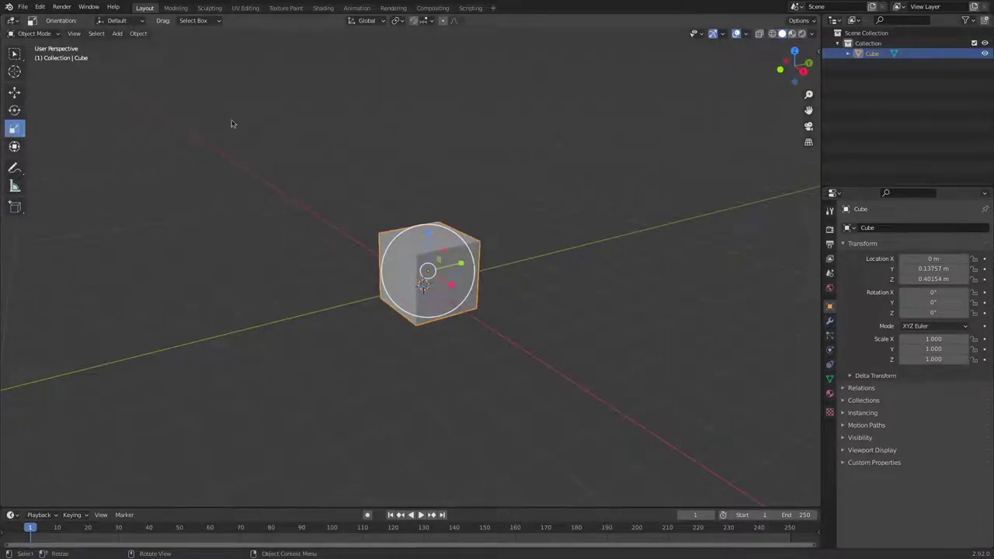
{"action": "left_click_drag", "start_coordinate": [428, 232], "coordinate": [428, 163]}
{"action": "left_click_drag", "start_coordinate": [461, 268], "coordinate": [514, 255]}
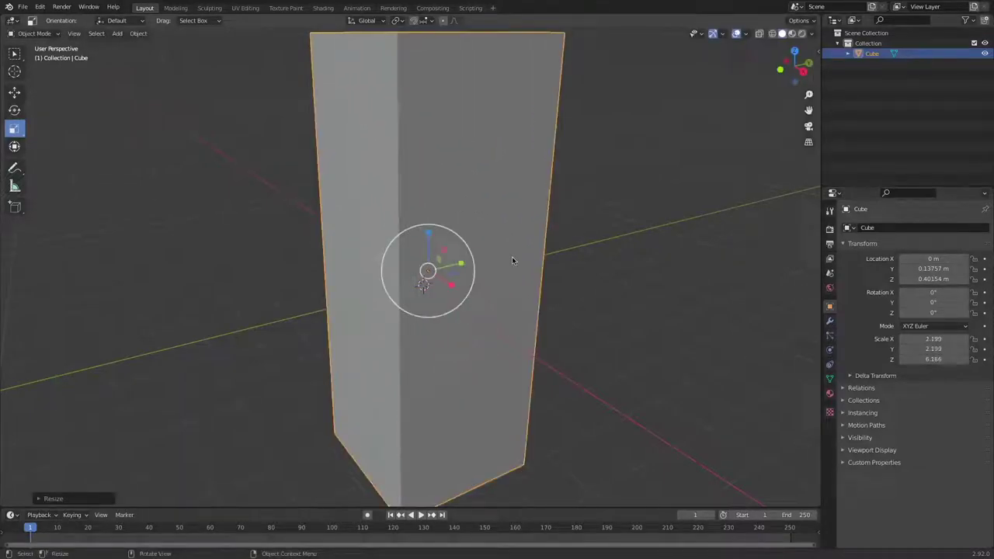
{"action": "key", "text": "ctrl+z"}
{"action": "key", "text": "ctrl+z"}
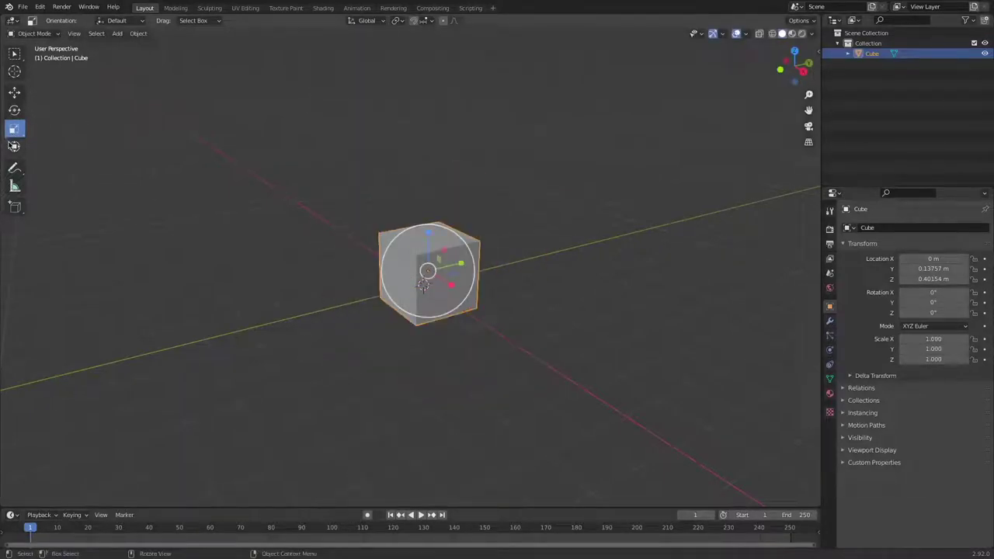
{"action": "left_click", "coordinate": [14, 146]}
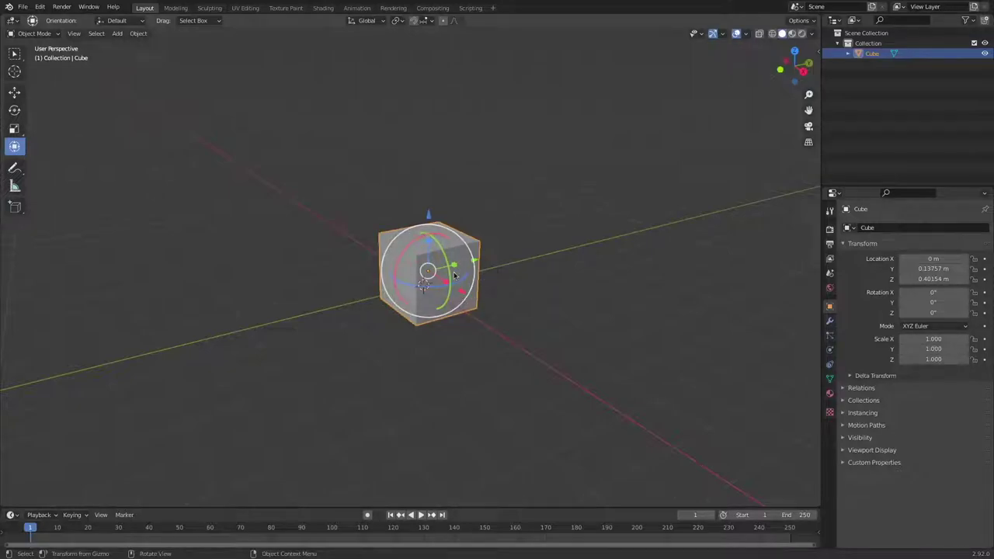
{"action": "left_click", "coordinate": [14, 92]}
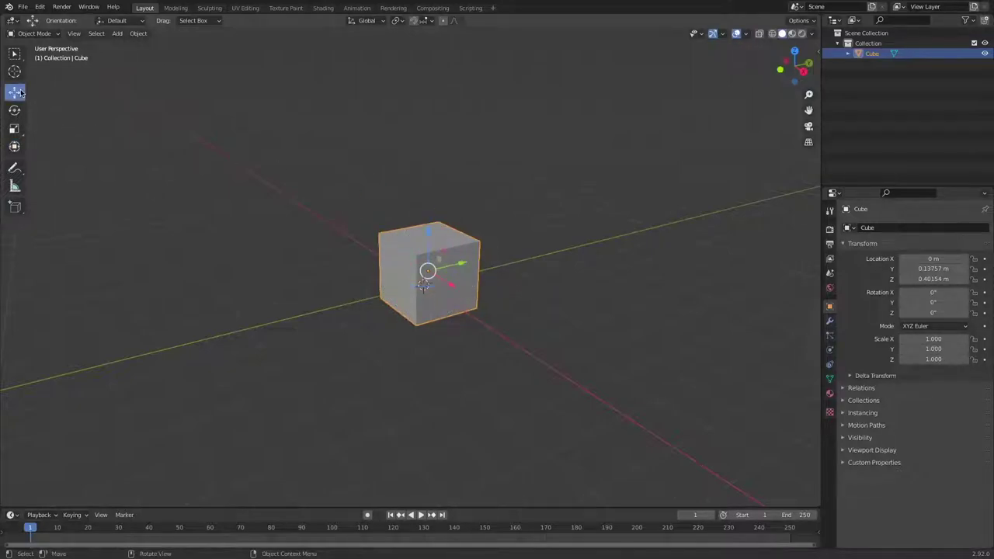
{"action": "left_click", "coordinate": [508, 251]}
{"action": "left_click", "coordinate": [118, 34]}
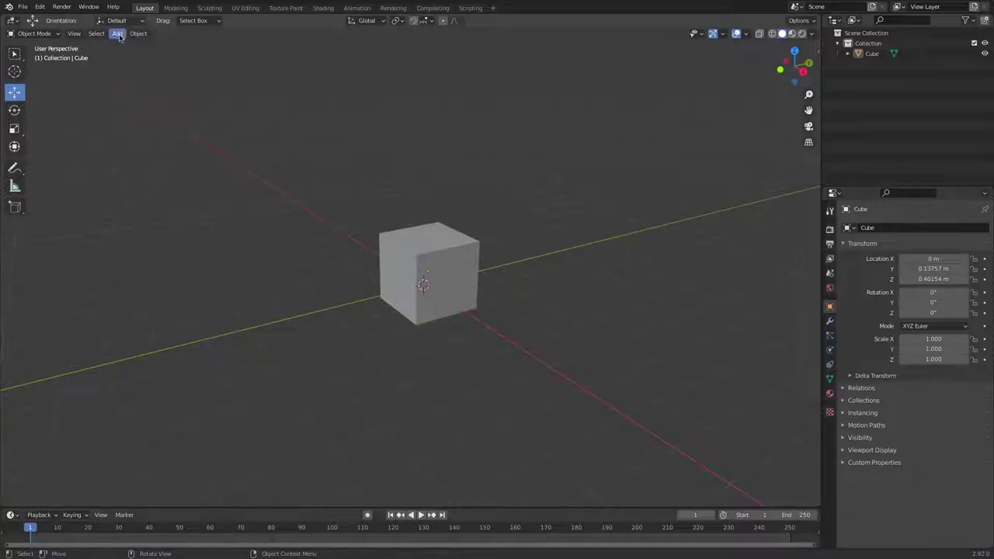
- Add a mesh Circle and raise it above the cube to Z 2.2824 m
{"action": "left_click", "coordinate": [118, 35]}
{"action": "mouse_move", "coordinate": [121, 45]}
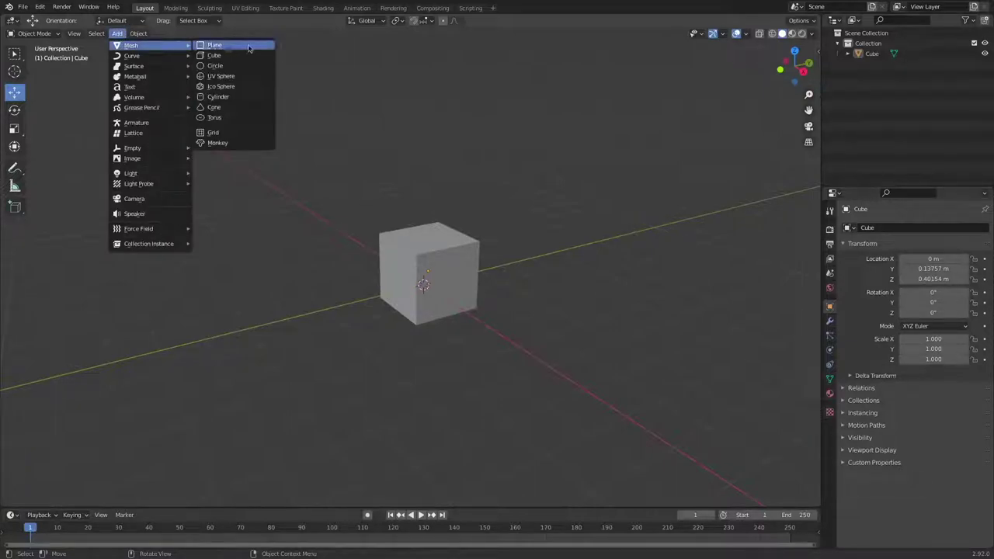
{"action": "left_click", "coordinate": [252, 68]}
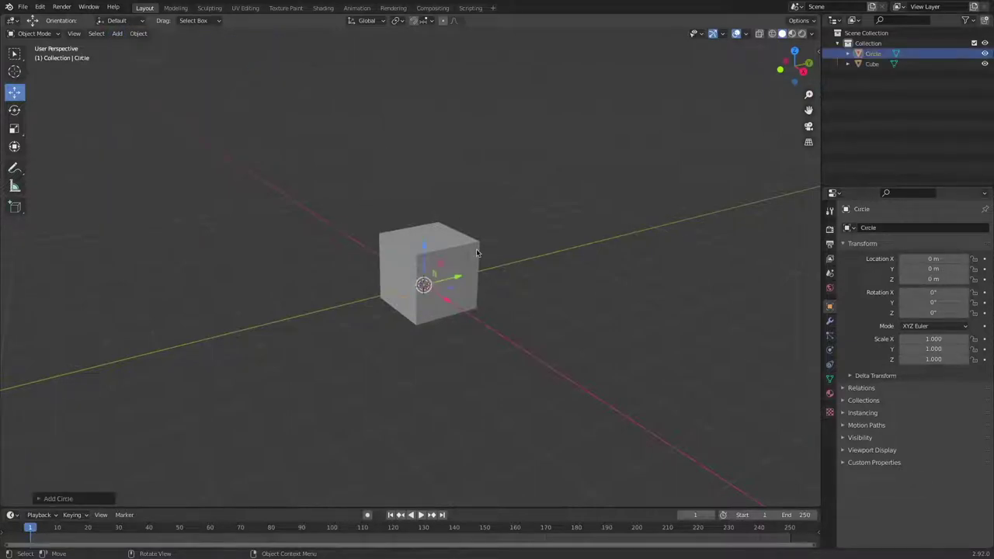
{"action": "left_click_drag", "start_coordinate": [423, 241], "coordinate": [423, 165]}
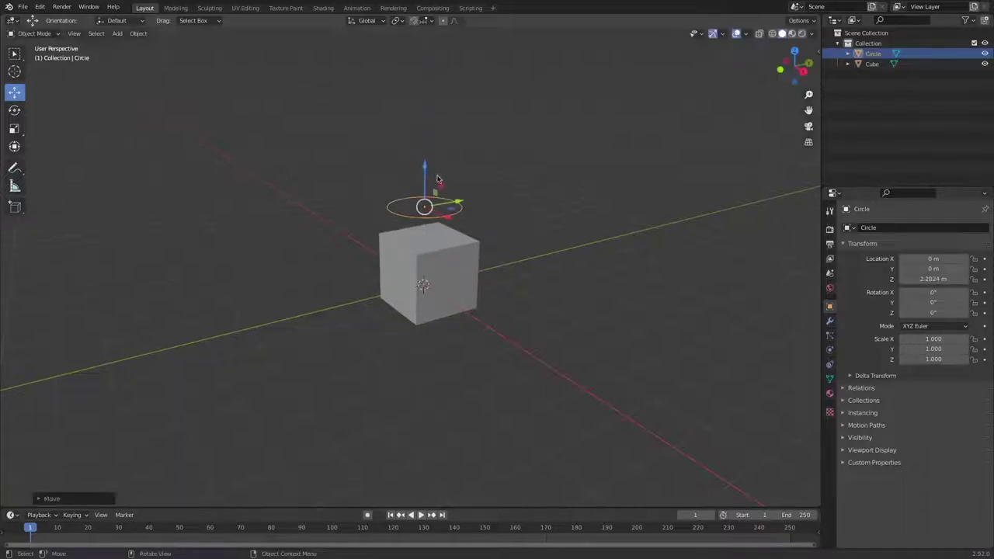
- Delete the circle, add a UV Sphere and lift it to Z 2.5562 m
{"action": "key", "text": "Delete"}
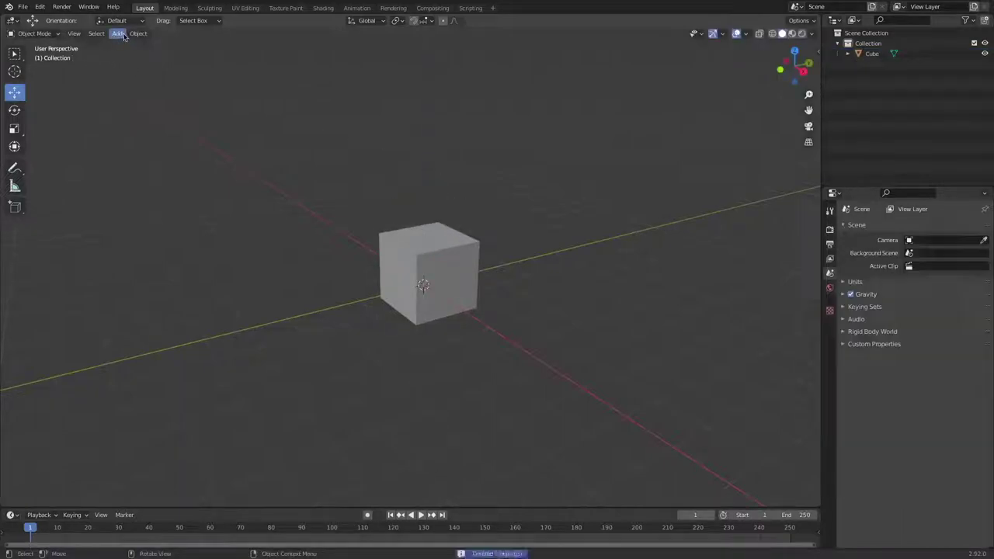
{"action": "left_click", "coordinate": [117, 33]}
{"action": "mouse_move", "coordinate": [126, 45]}
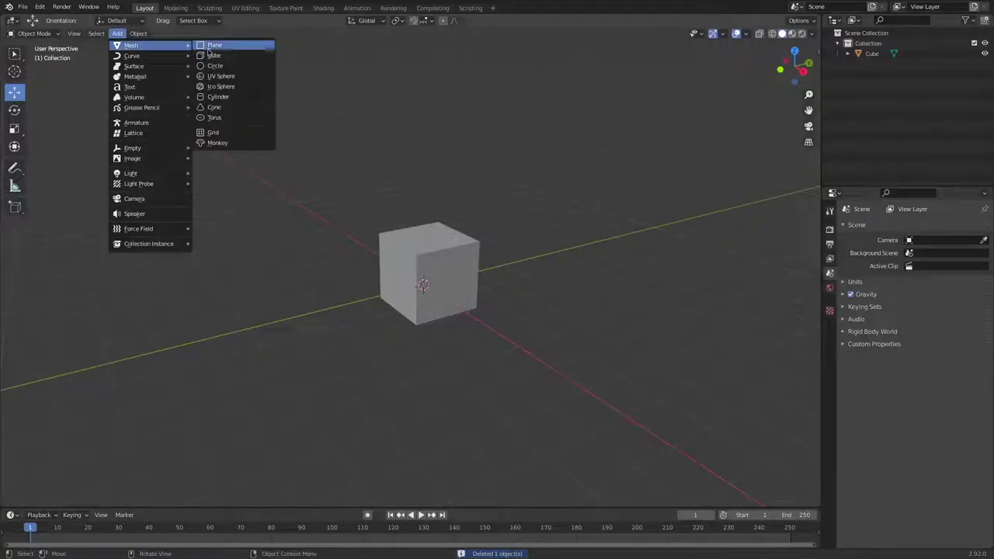
{"action": "left_click", "coordinate": [245, 76]}
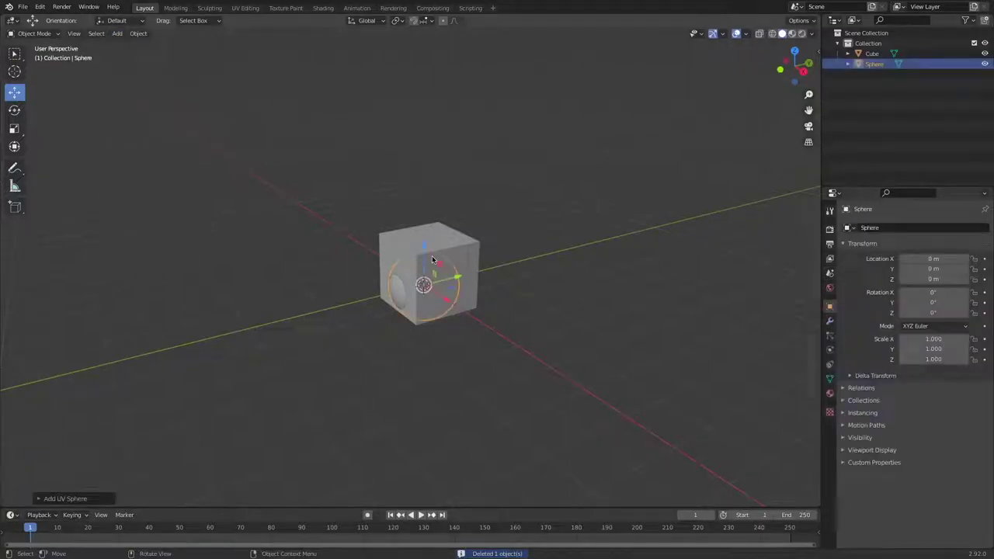
{"action": "left_click_drag", "start_coordinate": [427, 251], "coordinate": [512, 186]}
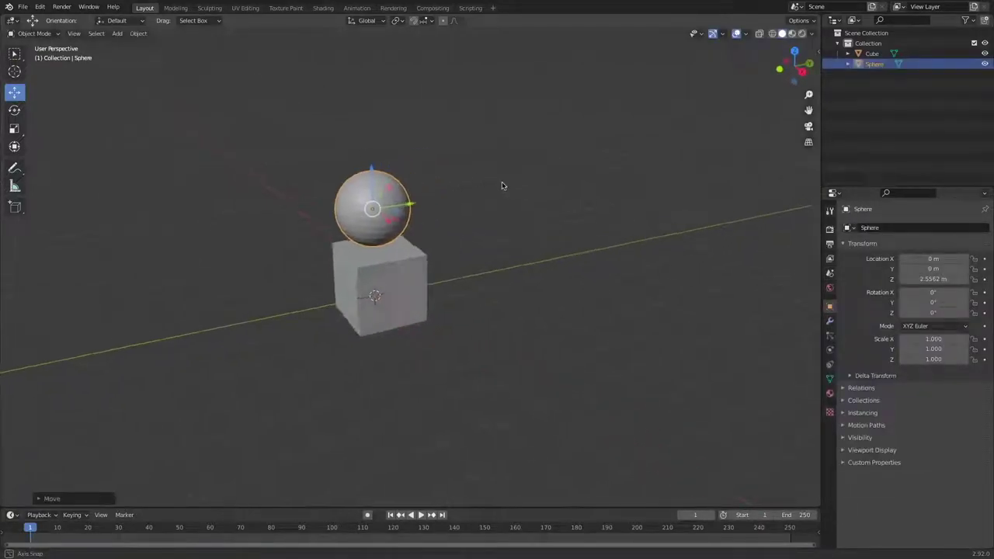